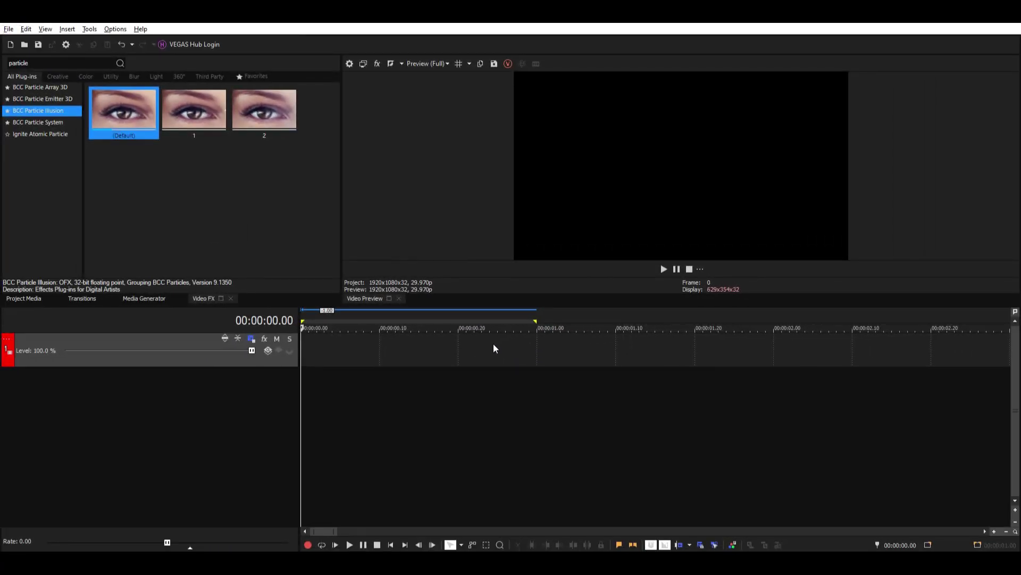
Insert an empty event on the video track and fit it from the timeline start to 00:00:01.00
{"action": "left_click", "coordinate": [309, 352]}
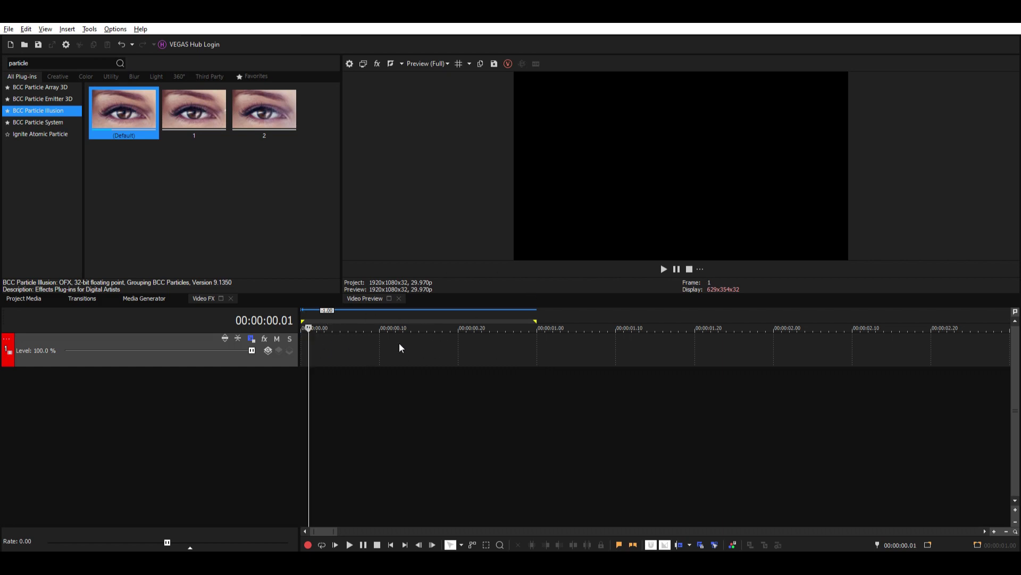
{"action": "left_click", "coordinate": [348, 349]}
{"action": "right_click", "coordinate": [423, 343]}
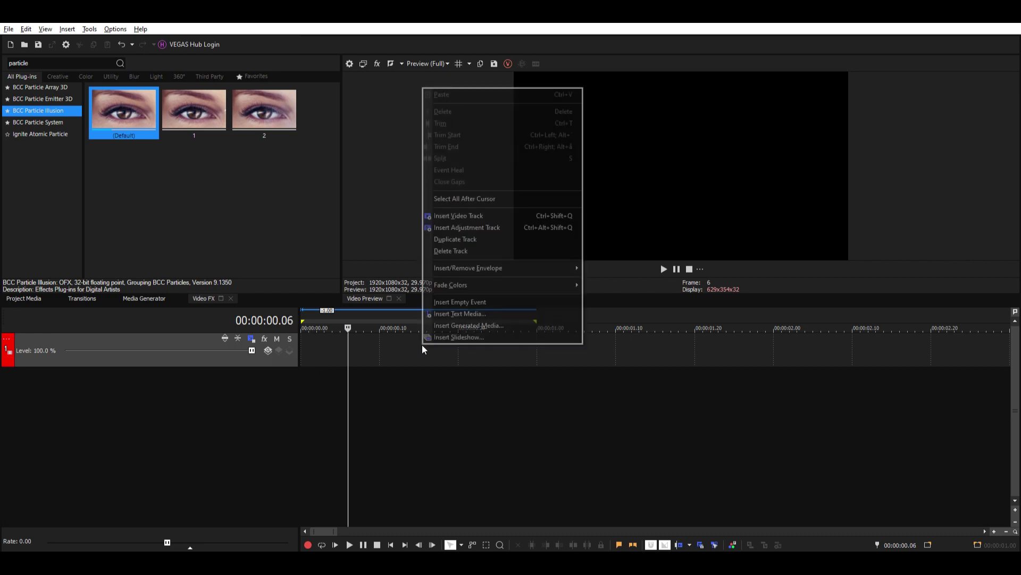
{"action": "left_click", "coordinate": [506, 302]}
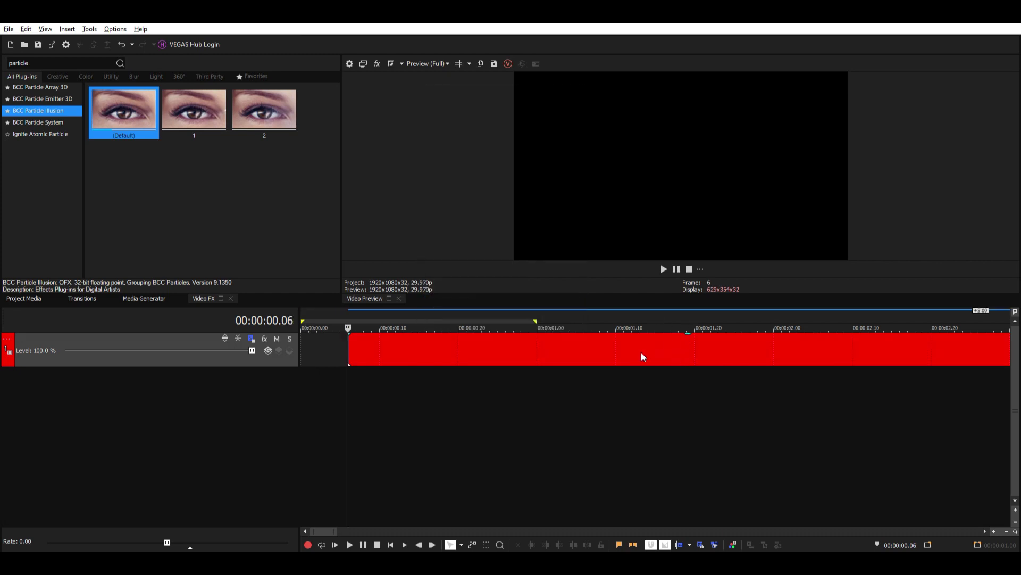
{"action": "left_click", "coordinate": [536, 357]}
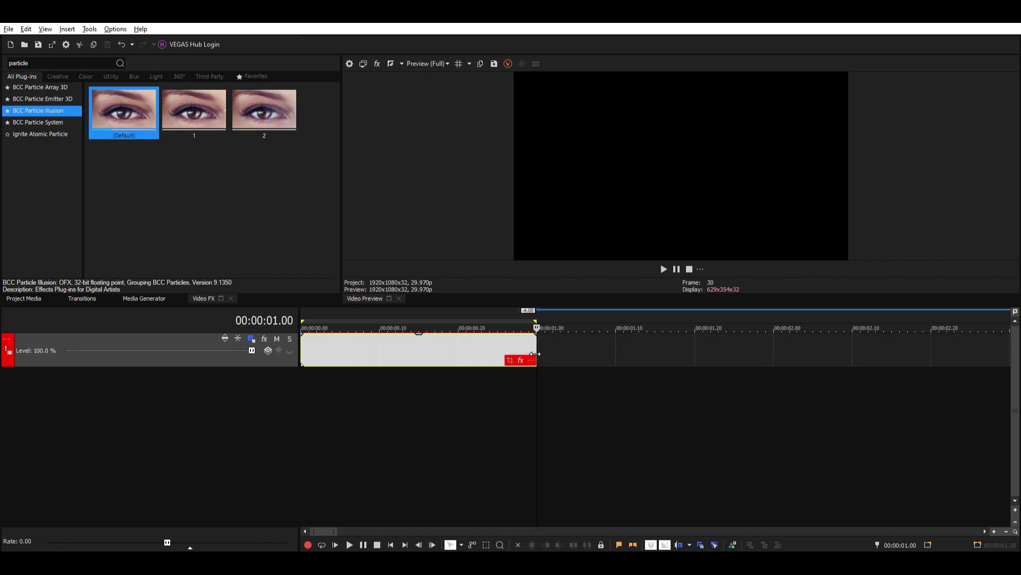
Apply the default BCC Particle Illusion effect to the empty event and load the Create layout in its editor
{"action": "left_click", "coordinate": [380, 355]}
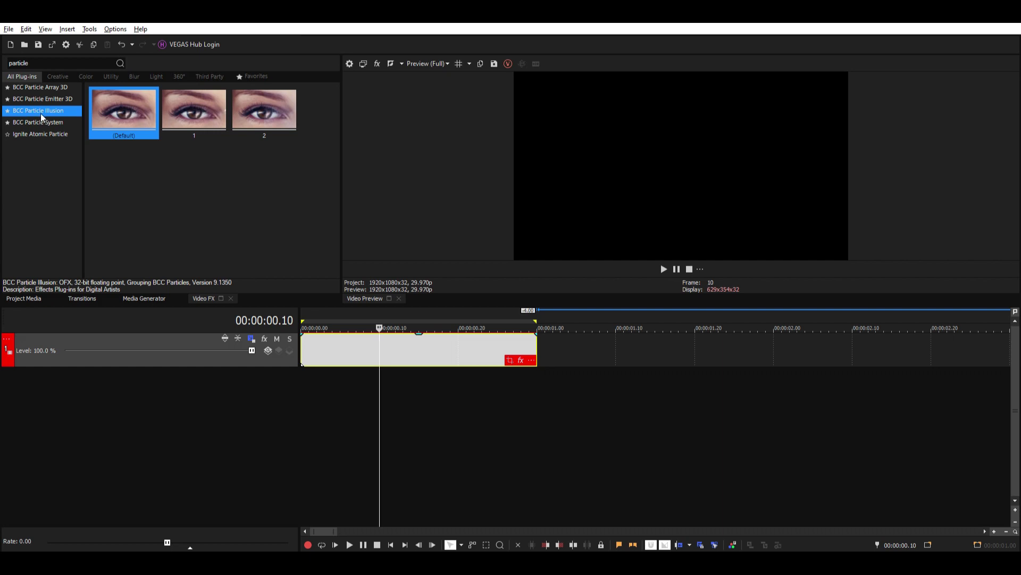
{"action": "left_click_drag", "start_coordinate": [109, 115], "coordinate": [426, 348]}
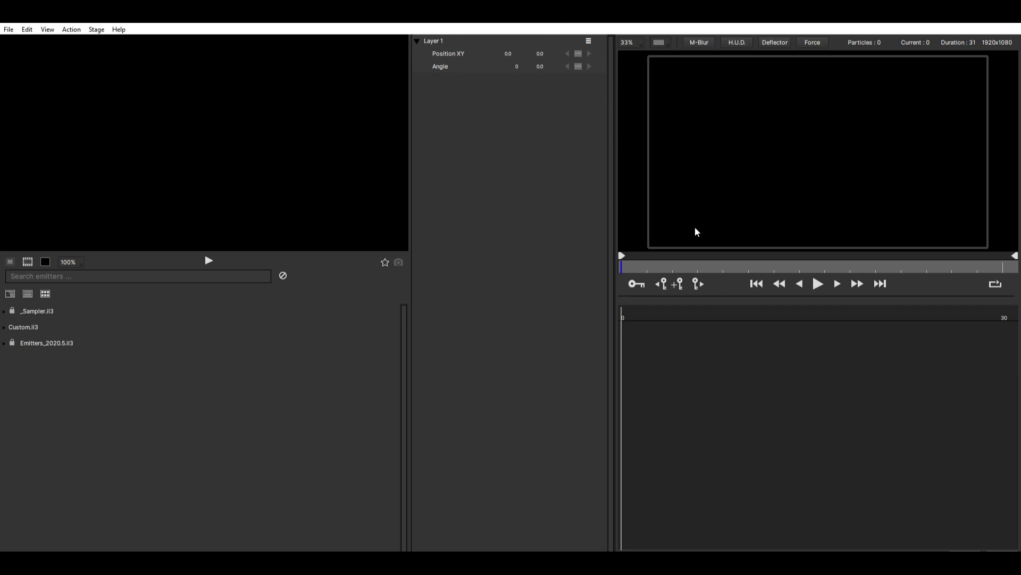
{"action": "left_click", "coordinate": [46, 31]}
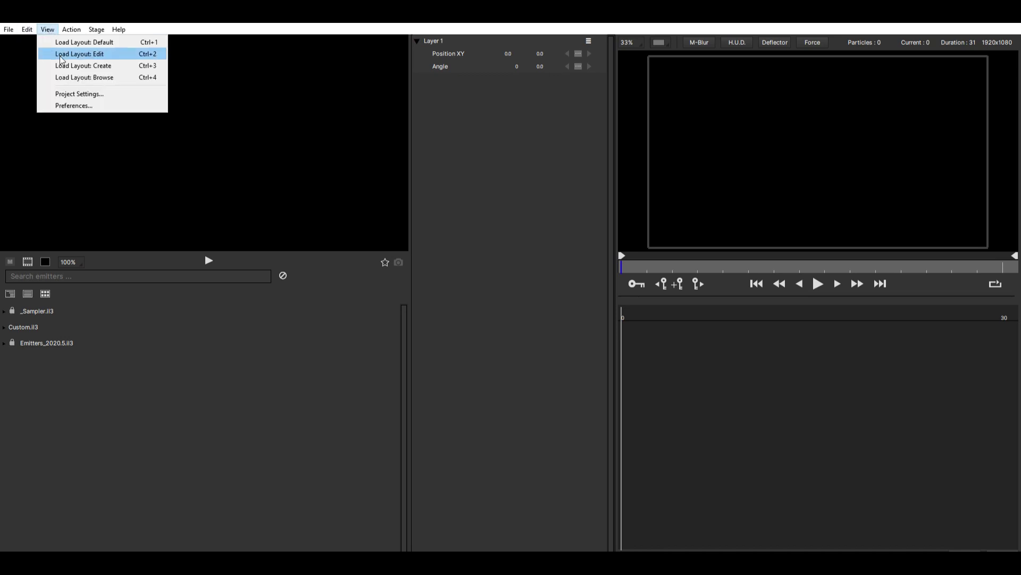
{"action": "left_click", "coordinate": [116, 65]}
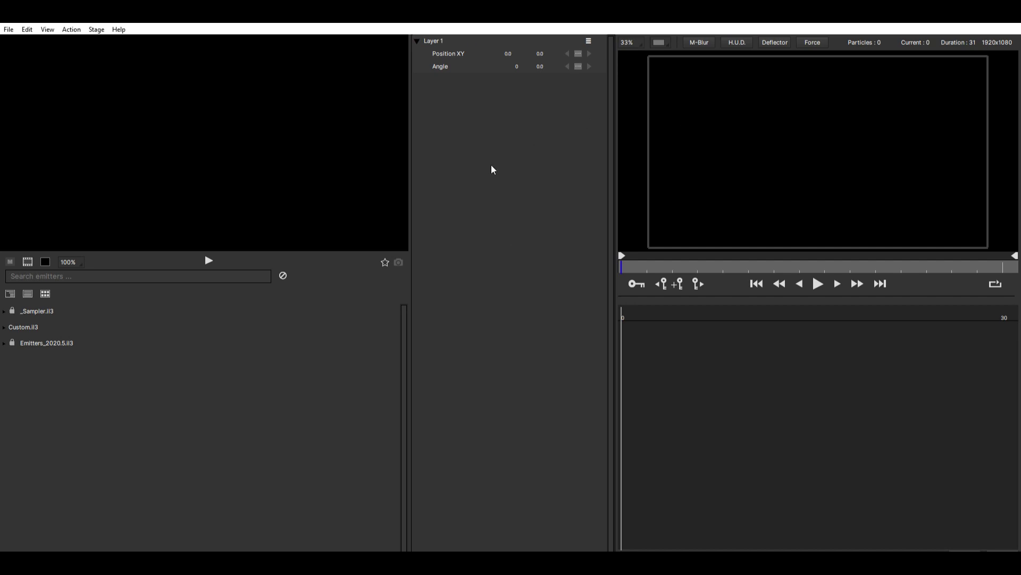
Browse the smoke, fire, bursts emitters in the _Sampler.il3 library and preview super sparkle burst 02
{"action": "left_click", "coordinate": [49, 313]}
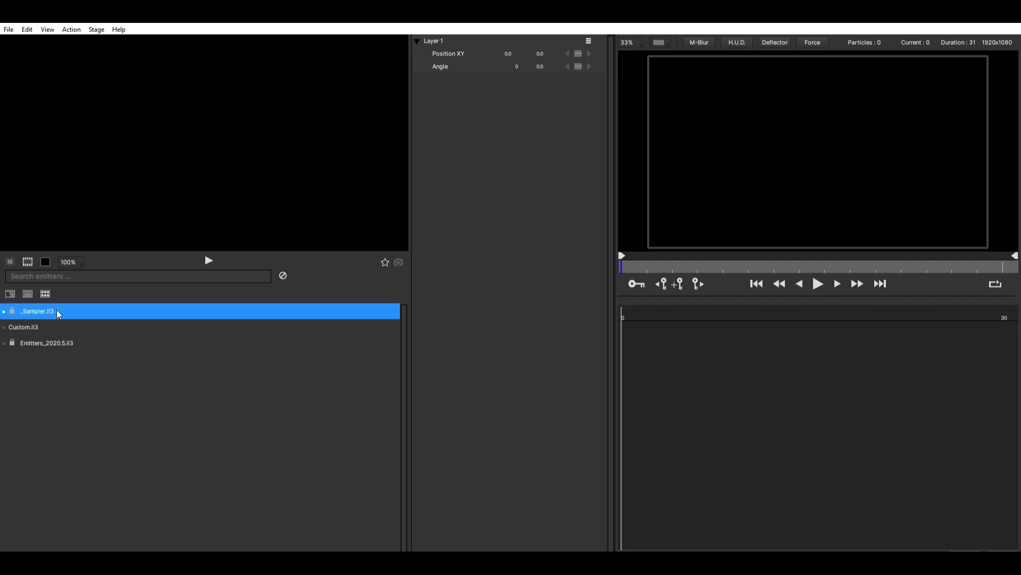
{"action": "left_click", "coordinate": [4, 313]}
{"action": "left_click", "coordinate": [63, 330]}
{"action": "left_click", "coordinate": [42, 349]}
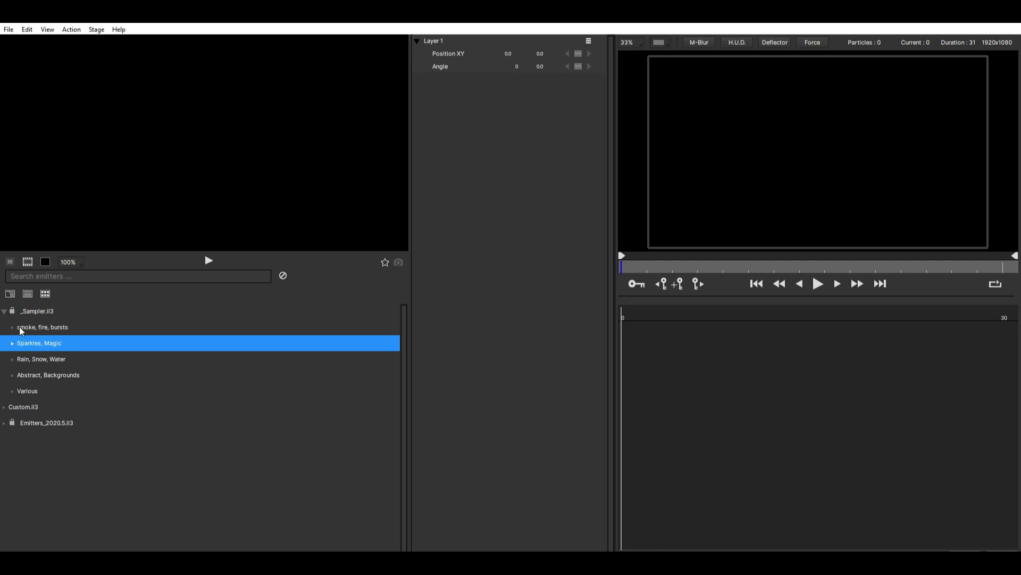
{"action": "left_click", "coordinate": [23, 327]}
{"action": "left_click", "coordinate": [12, 328]}
{"action": "left_click", "coordinate": [68, 343]}
{"action": "left_click", "coordinate": [70, 359]}
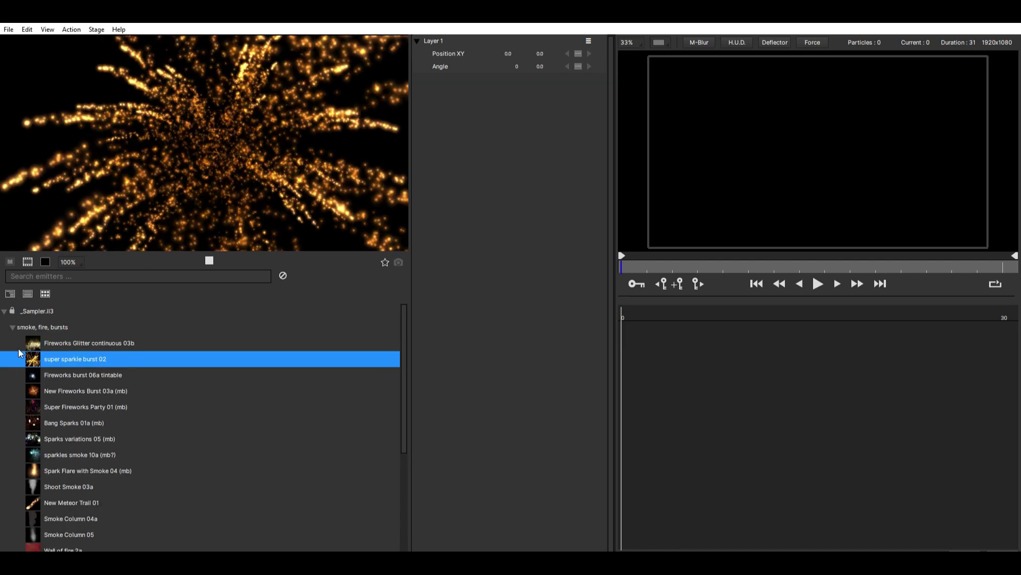
Add the Glitter Sparkles 08 emitter from the Sparkles, Magic category to the stage
{"action": "left_click", "coordinate": [13, 327]}
{"action": "left_click", "coordinate": [44, 342]}
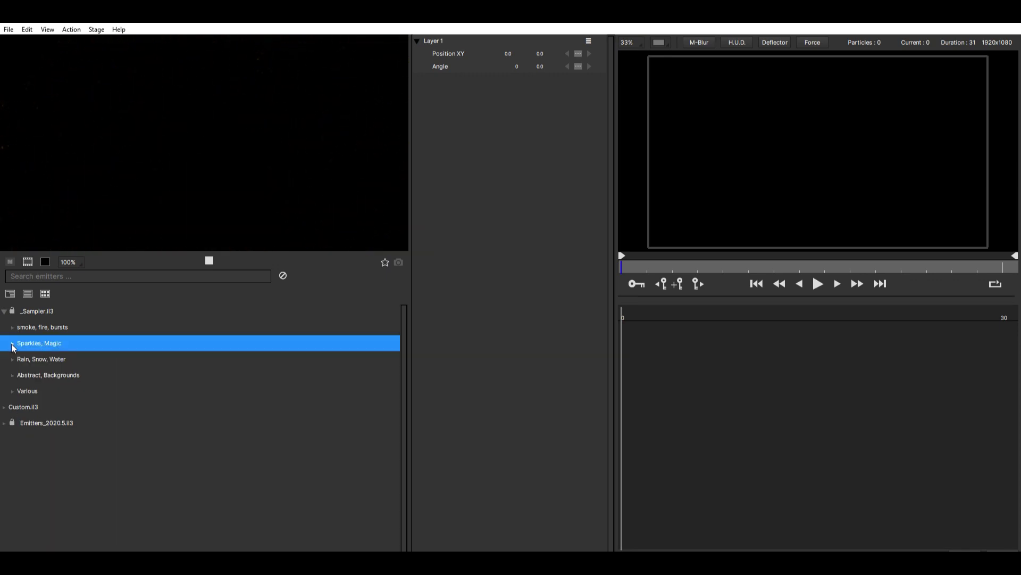
{"action": "double_click", "coordinate": [30, 344]}
{"action": "left_click", "coordinate": [83, 376]}
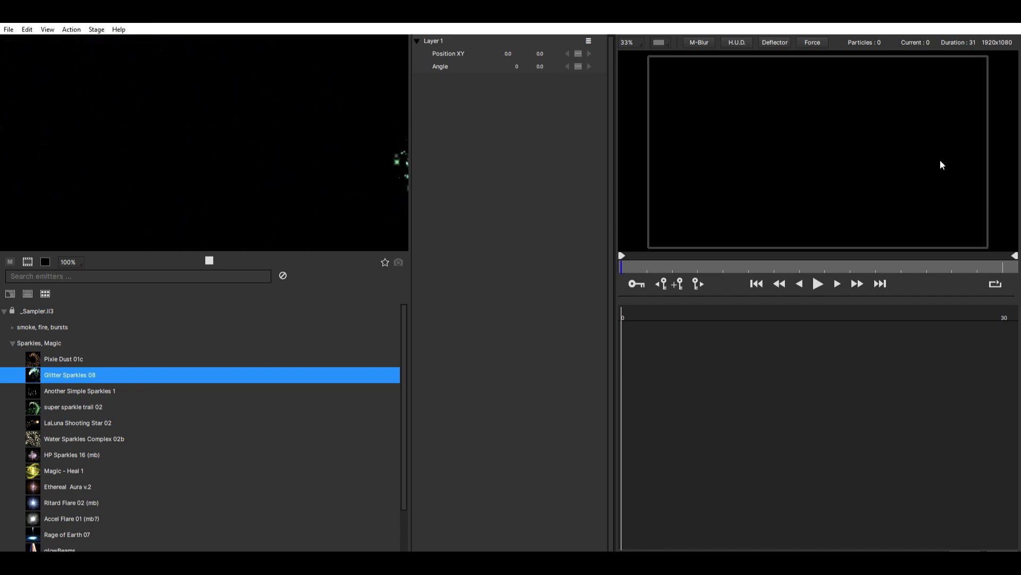
{"action": "double_click", "coordinate": [71, 377]}
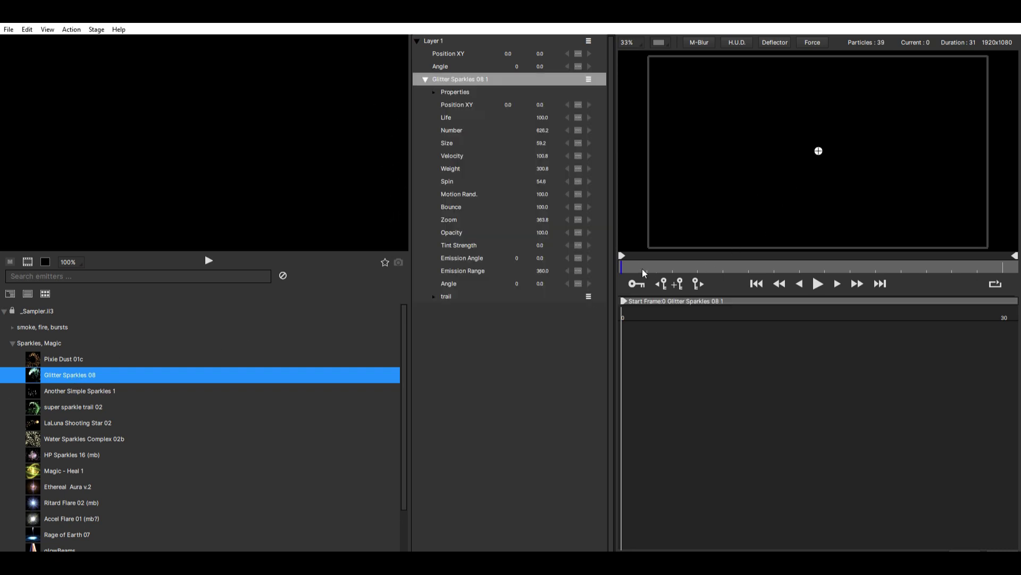
Set the Glitter Sparkles emitter's Position XY to a Bezier keyframe at frame 0
{"action": "left_click_drag", "start_coordinate": [643, 269], "coordinate": [525, 266]}
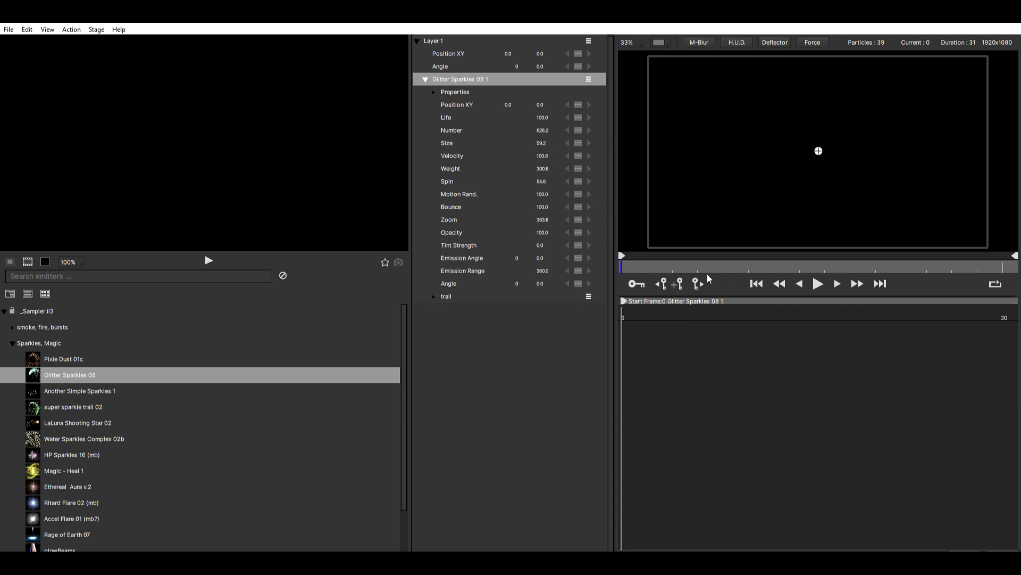
{"action": "left_click_drag", "start_coordinate": [812, 270], "coordinate": [433, 252]}
{"action": "left_click", "coordinate": [579, 105]}
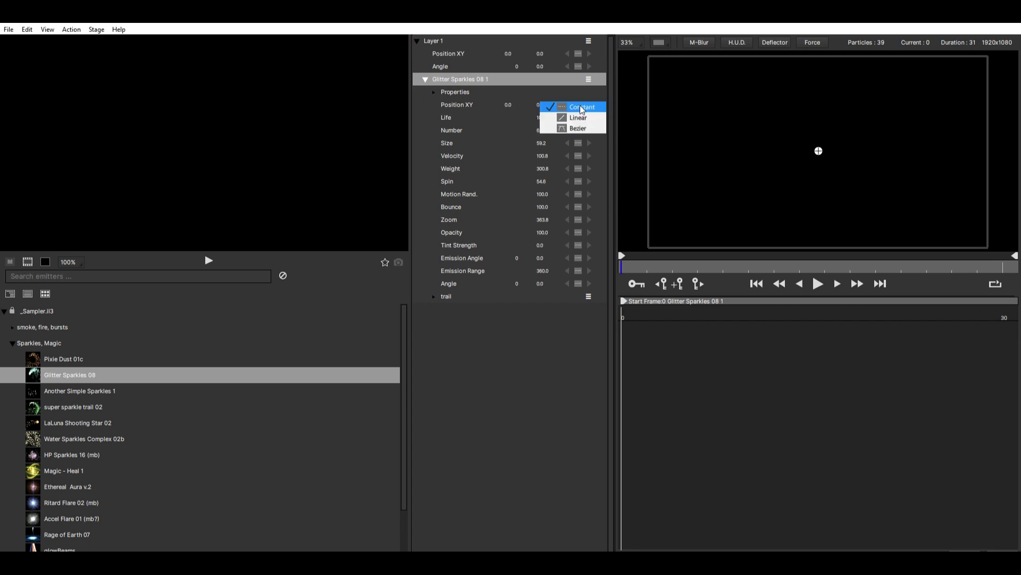
{"action": "left_click", "coordinate": [583, 130]}
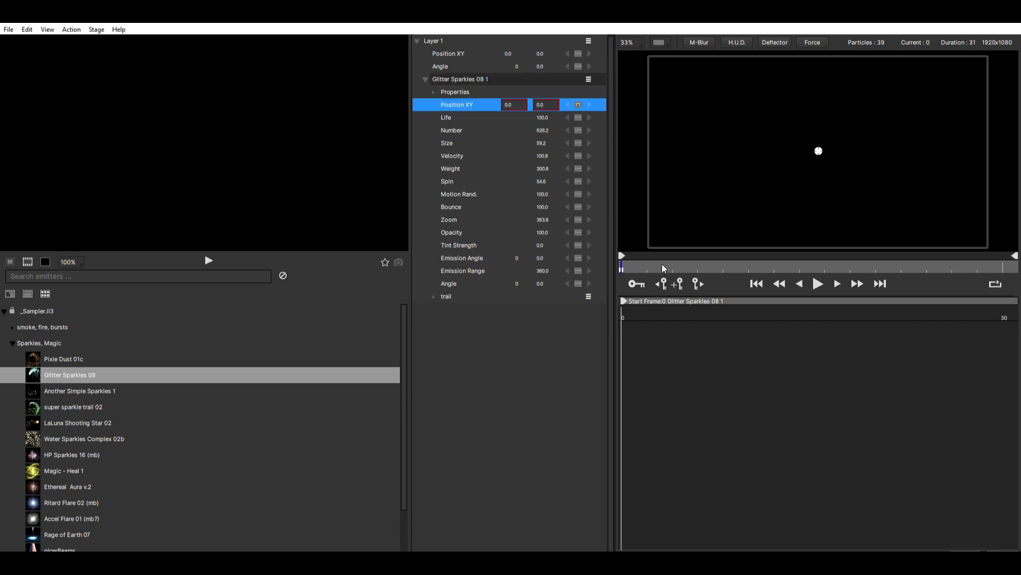
Add a Bezier Position XY keyframe at frame 30 and keep Bezier interpolation on the frame 0 keyframe
{"action": "left_click", "coordinate": [818, 283]}
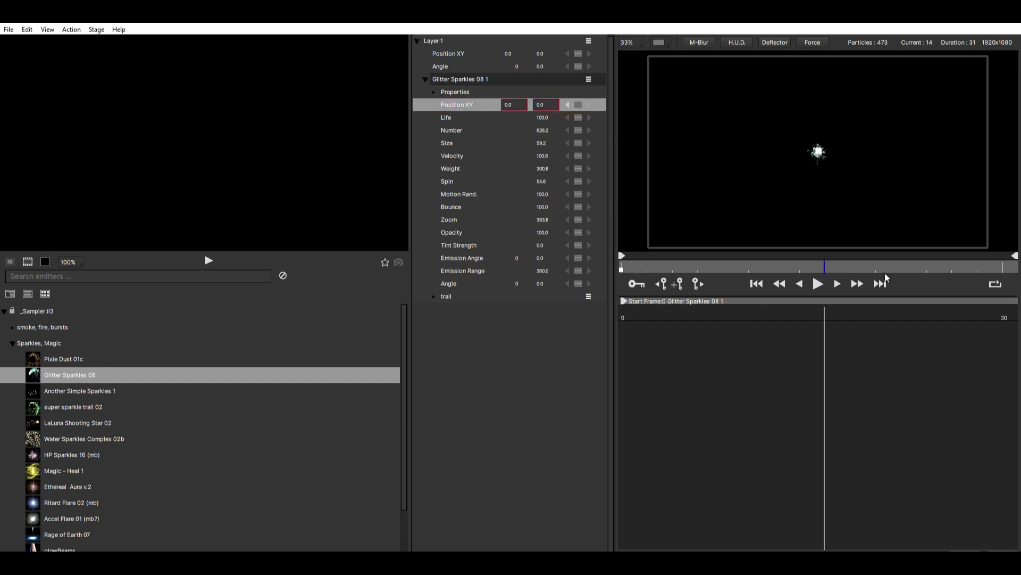
{"action": "left_click", "coordinate": [579, 105]}
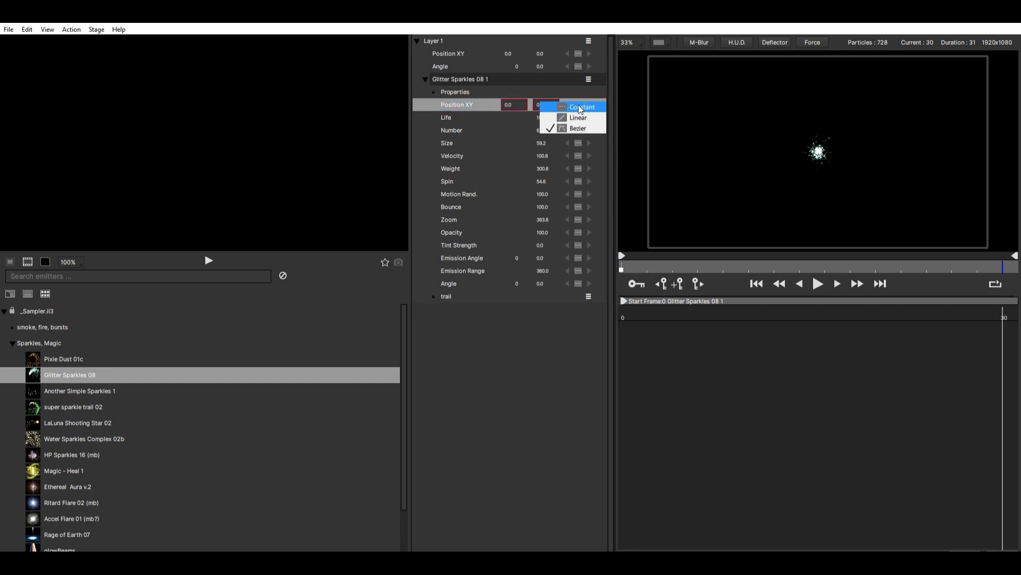
{"action": "left_click", "coordinate": [579, 131]}
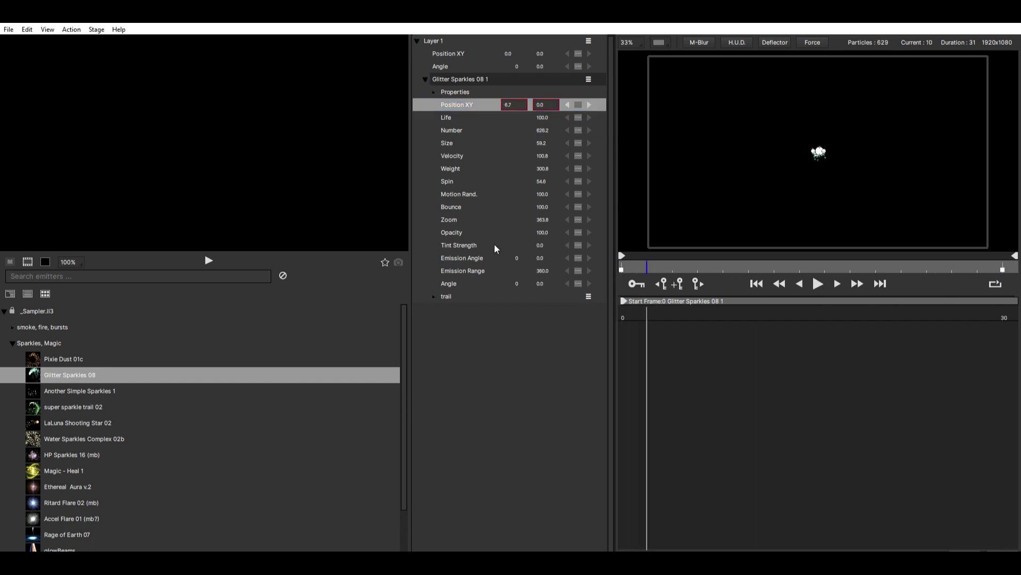
{"action": "left_click", "coordinate": [579, 106]}
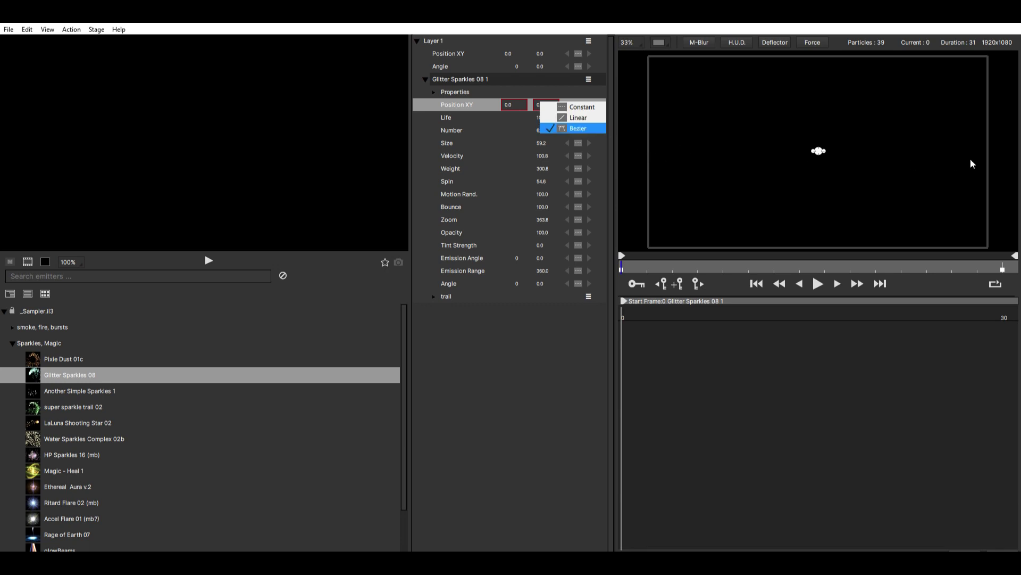
{"action": "left_click", "coordinate": [569, 129]}
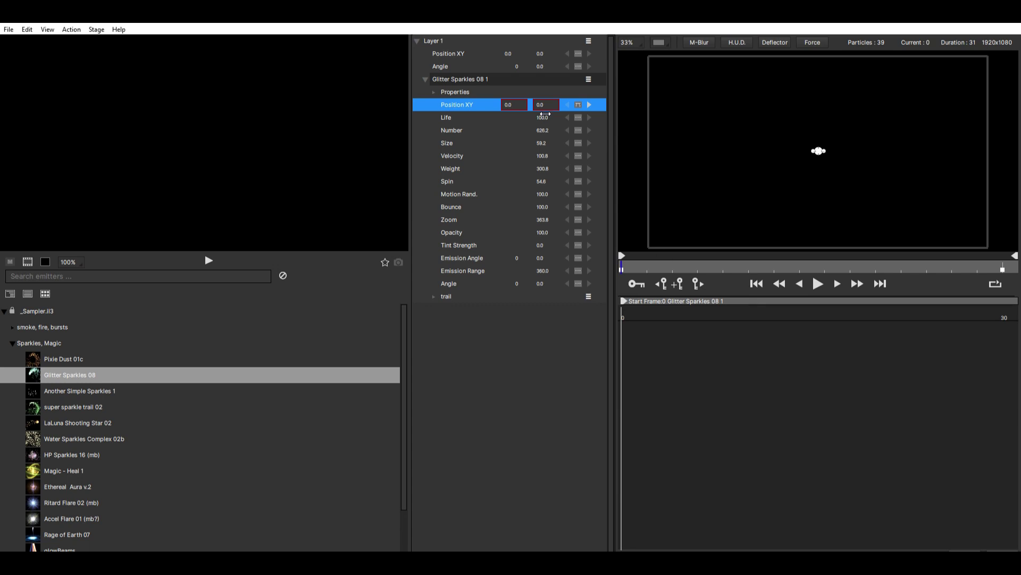
Set the emitter's X position to -1000 at frame 0
{"action": "left_click_drag", "start_coordinate": [513, 104], "coordinate": [59, 130]}
{"action": "left_click", "coordinate": [511, 104]}
{"action": "type", "text": "-1"}
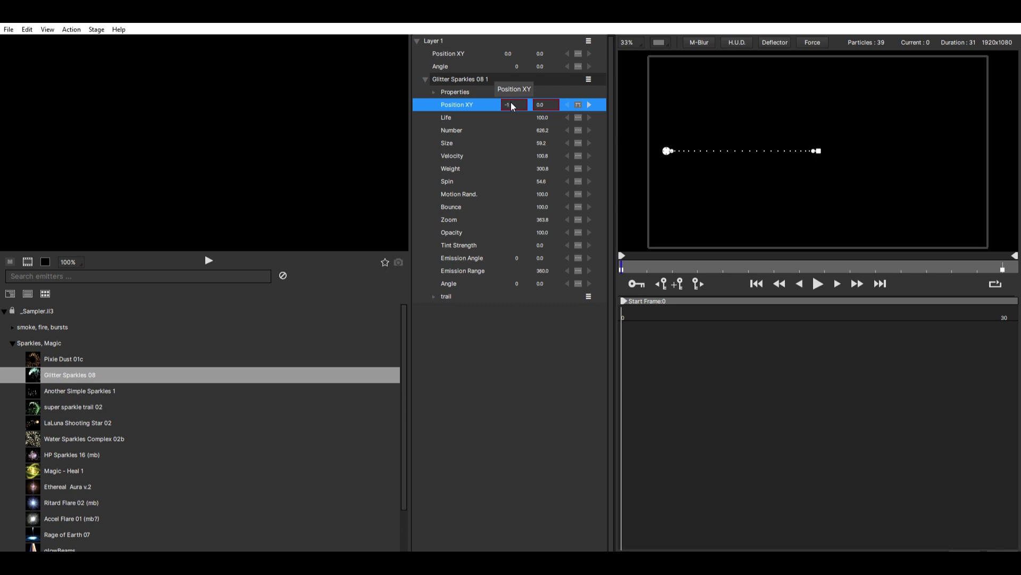
{"action": "type", "text": "-1000"}
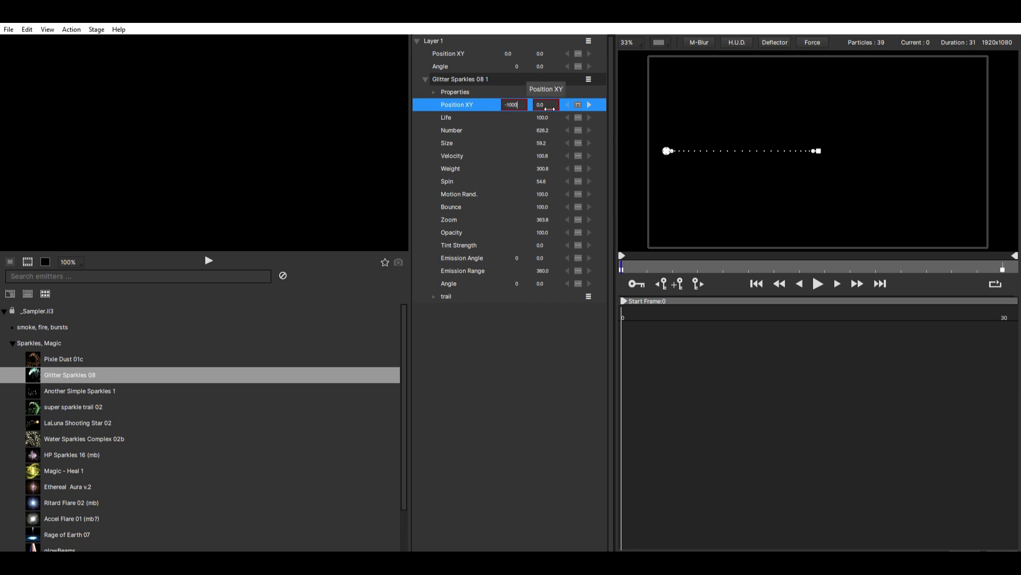
{"action": "key", "text": "Return"}
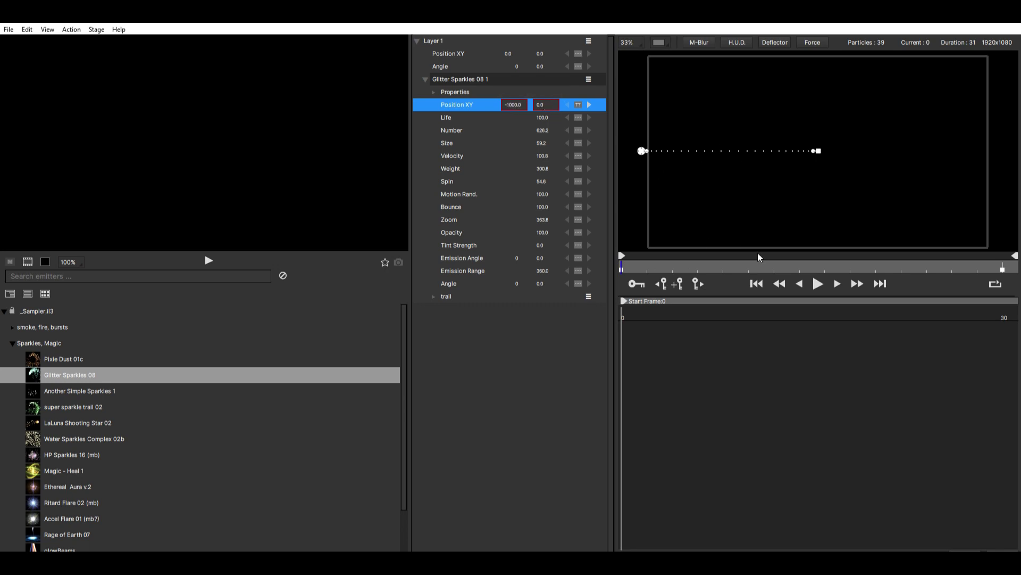
Set the emitter's X position to 1000 at frame 30 and play back the motion from frame 0
{"action": "left_click", "coordinate": [1003, 268]}
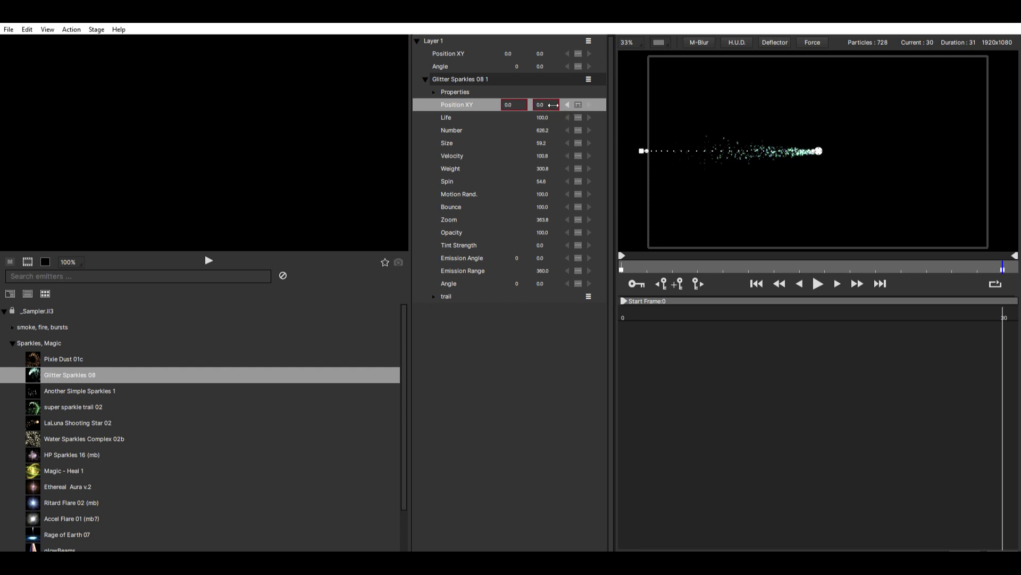
{"action": "left_click", "coordinate": [508, 104]}
{"action": "type", "text": "1000"}
{"action": "key", "text": "Return"}
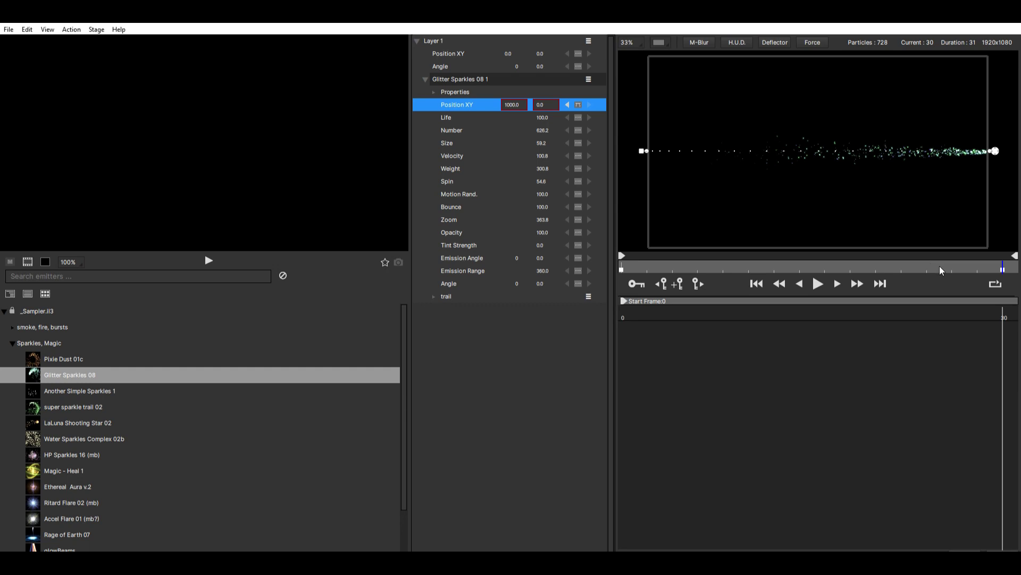
{"action": "left_click_drag", "start_coordinate": [940, 270], "coordinate": [287, 263]}
{"action": "left_click", "coordinate": [817, 282]}
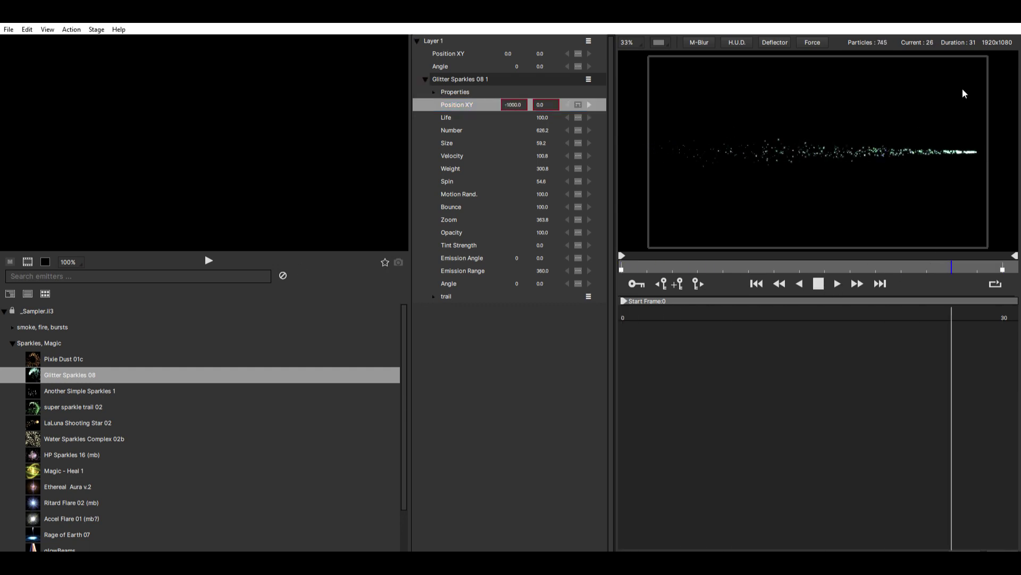
{"action": "left_click", "coordinate": [819, 284]}
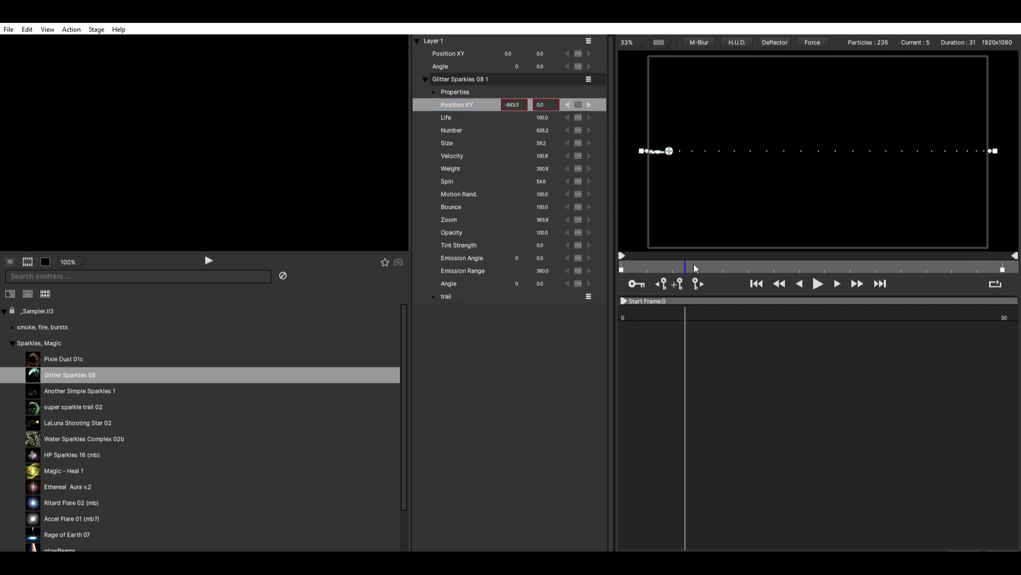
Bend the emitter's motion path downward by pulling out the Bezier handles of both position keyframes, then preview it
{"action": "key", "text": "Home"}
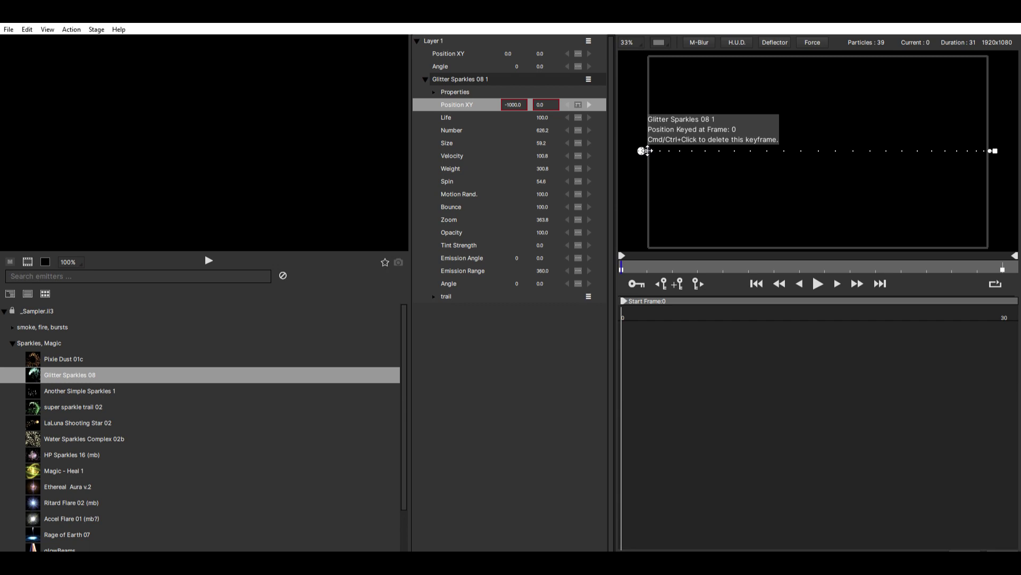
{"action": "left_click_drag", "start_coordinate": [647, 150], "coordinate": [686, 185]}
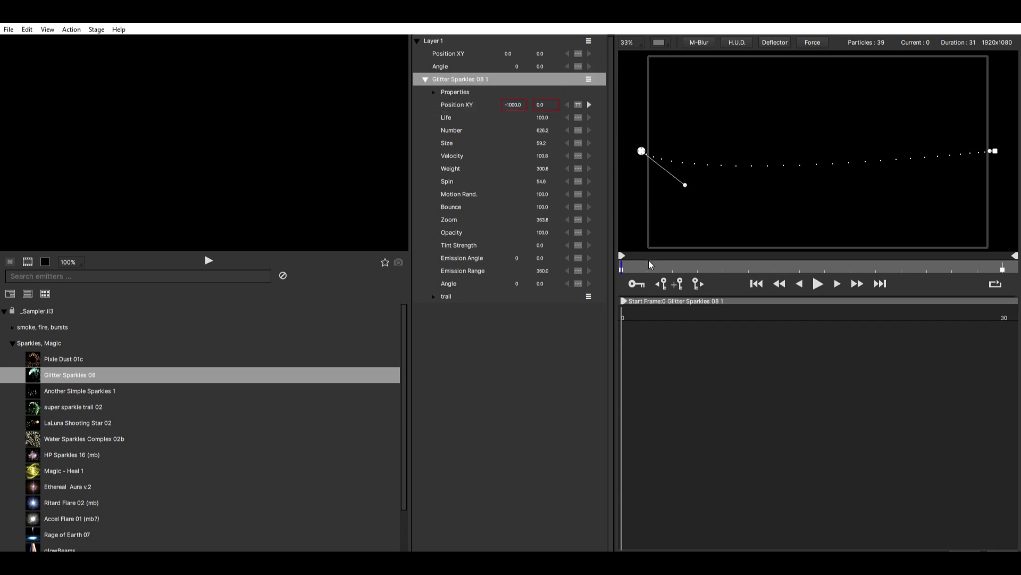
{"action": "left_click_drag", "start_coordinate": [991, 151], "coordinate": [854, 206]}
{"action": "left_click", "coordinate": [817, 284]}
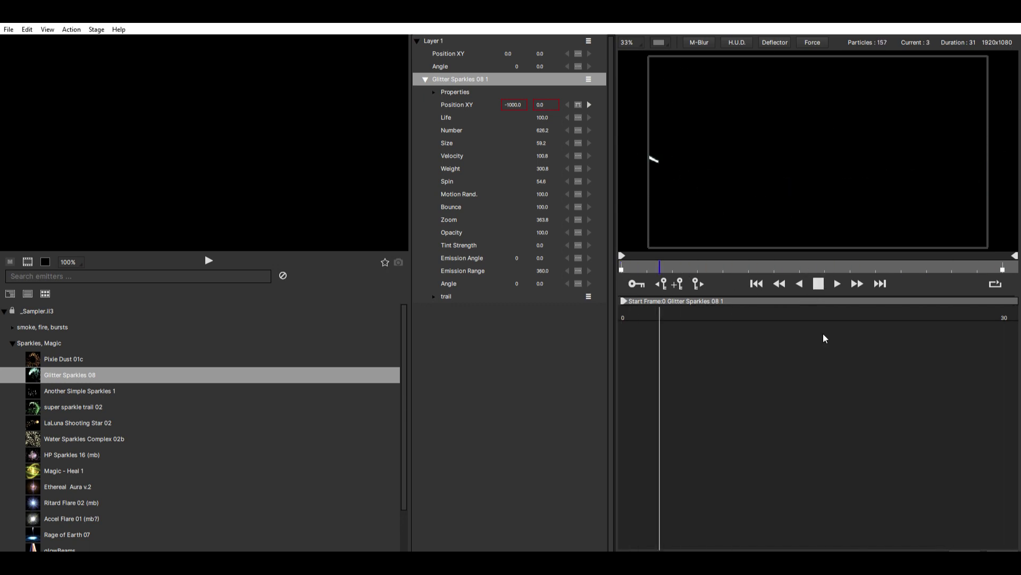
{"action": "left_click", "coordinate": [818, 284]}
Set the Life of the emitter's trail particle to 6.0 and return to frame 0
{"action": "left_click", "coordinate": [441, 296]}
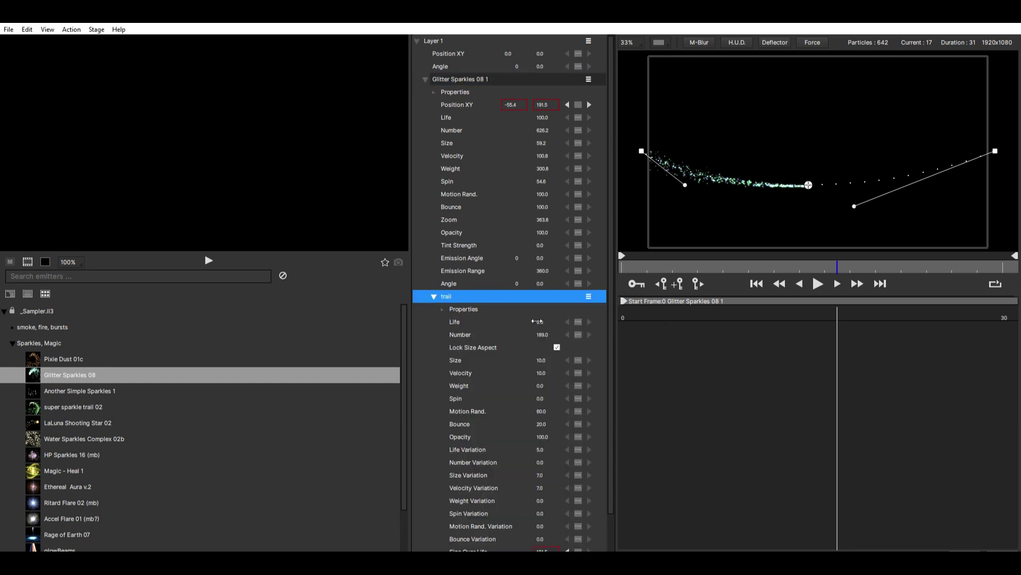
{"action": "left_click_drag", "start_coordinate": [545, 319], "coordinate": [563, 327]}
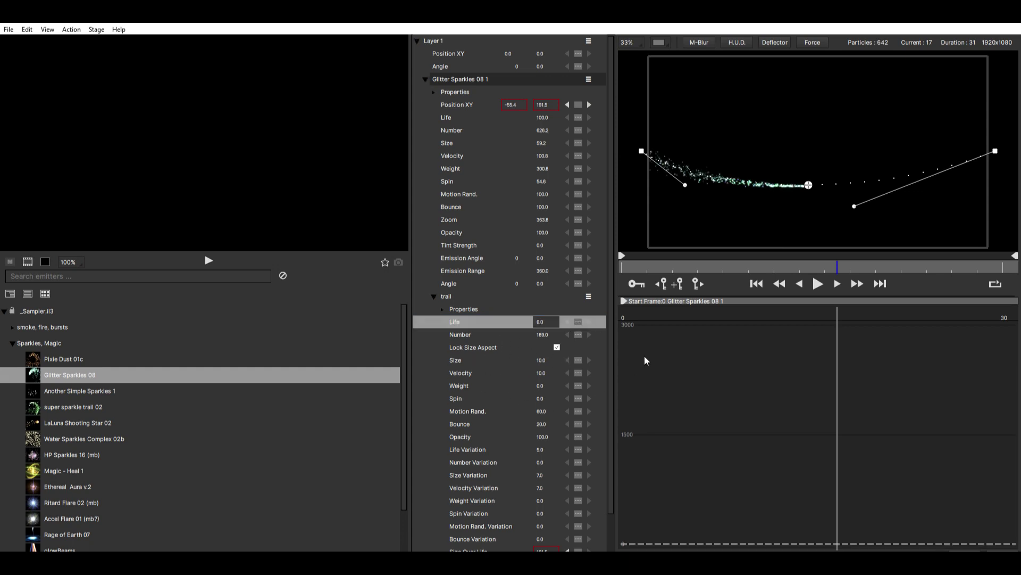
{"action": "left_click_drag", "start_coordinate": [841, 263], "coordinate": [471, 262]}
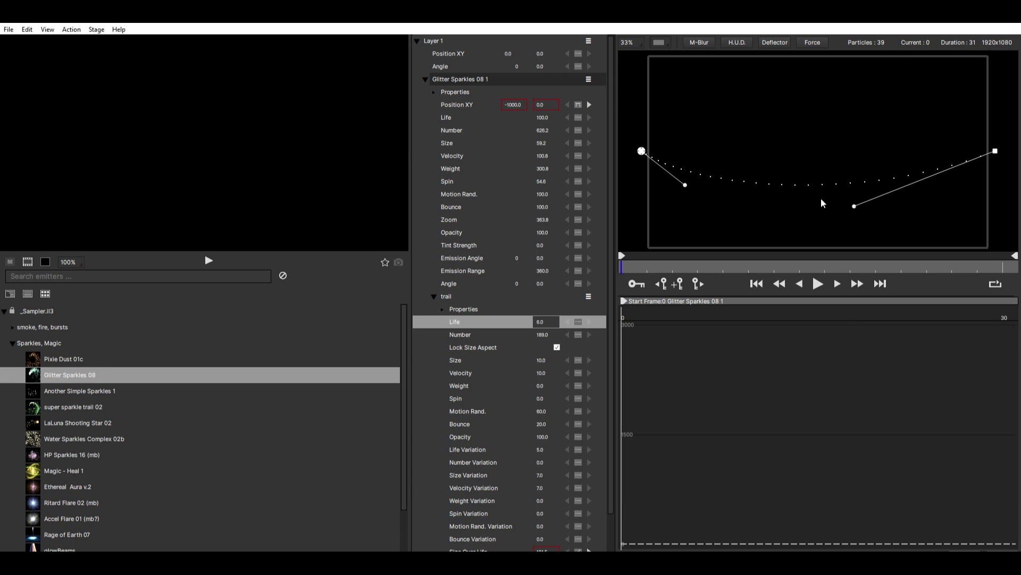
Play back the emitter's motion to check the shortened sparkle trail
{"action": "left_click", "coordinate": [819, 283]}
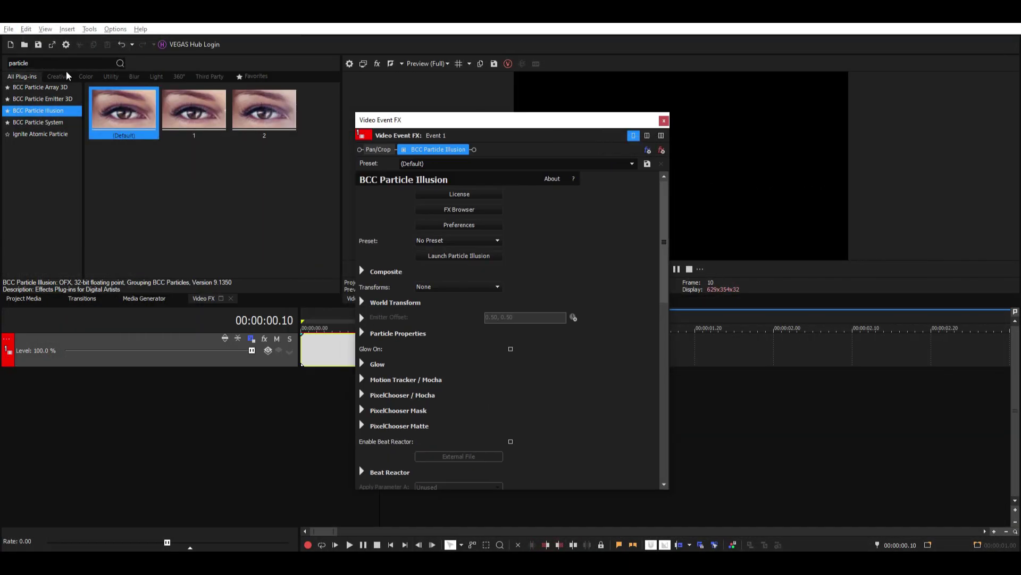
Search the video effects for "hue" and add the default S_HueSatBright effect to the event after BCC Particle Illusion
{"action": "double_click", "coordinate": [53, 63]}
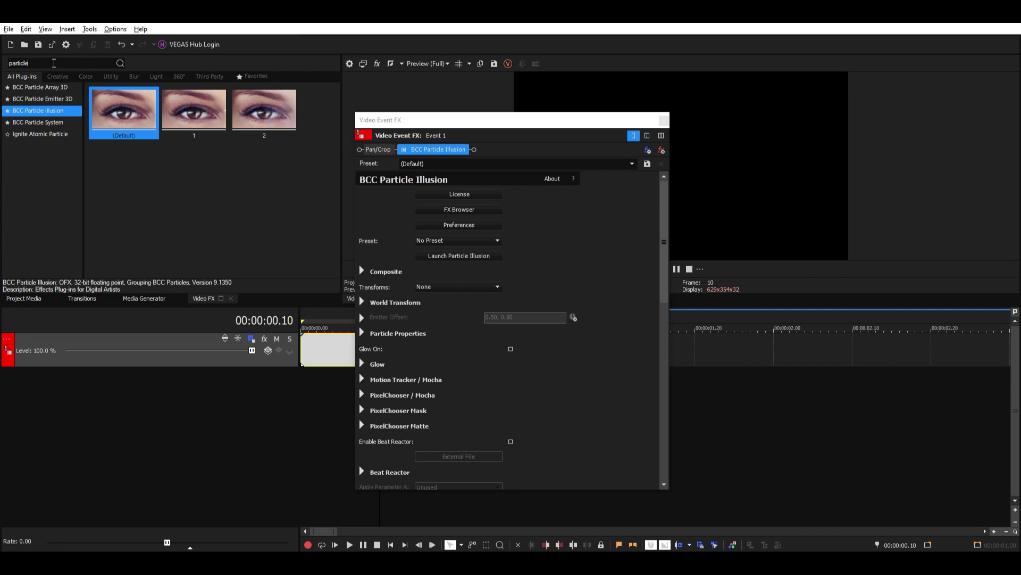
{"action": "type", "text": "hue"}
{"action": "left_click", "coordinate": [32, 134]}
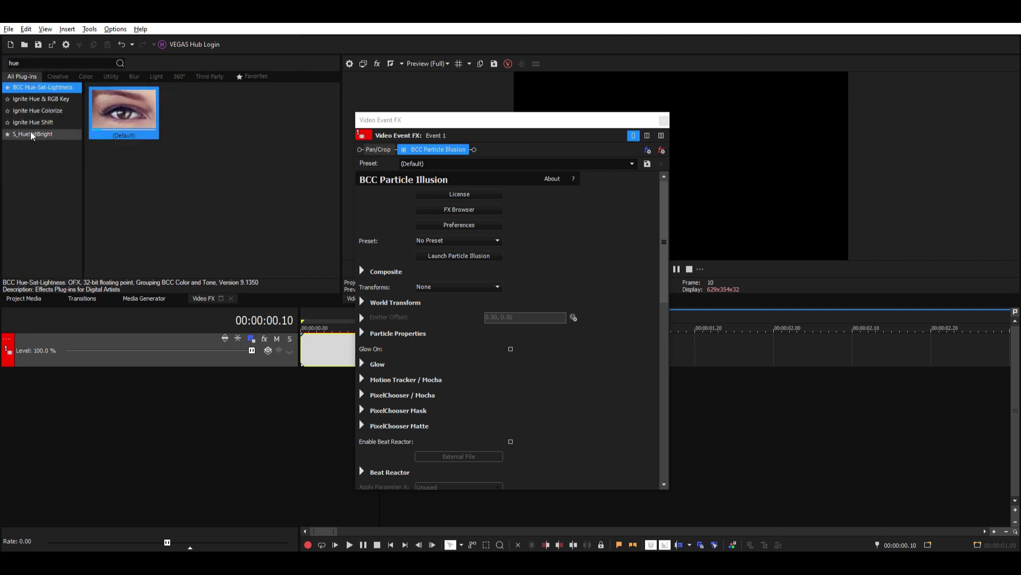
{"action": "left_click_drag", "start_coordinate": [125, 121], "coordinate": [545, 160]}
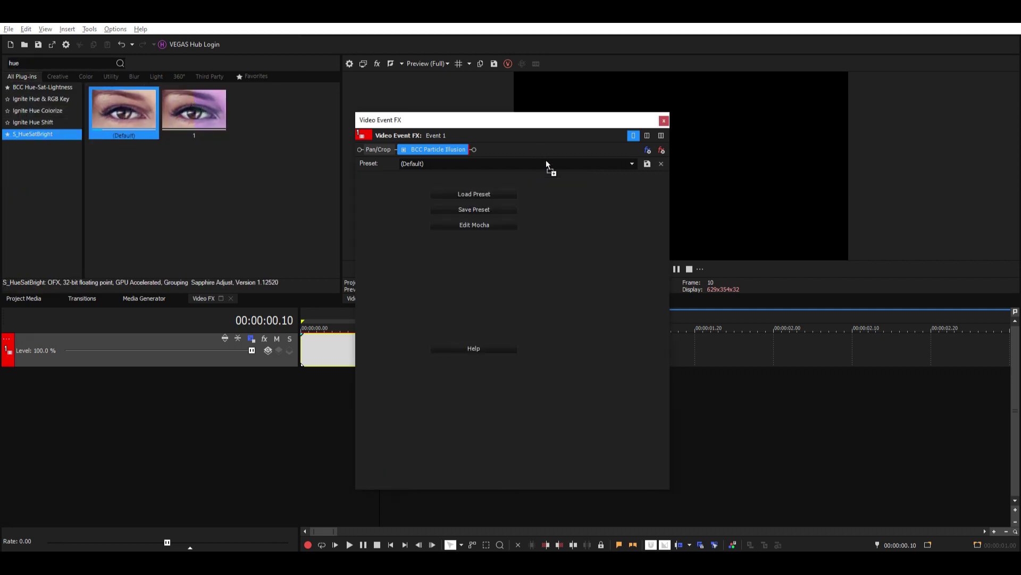
Set the S_HueSatBright Hue Shift to about 0.374 while viewing the trail at frame 16
{"action": "left_click_drag", "start_coordinate": [532, 120], "coordinate": [211, 63]}
{"action": "left_click_drag", "start_coordinate": [394, 317], "coordinate": [426, 317]}
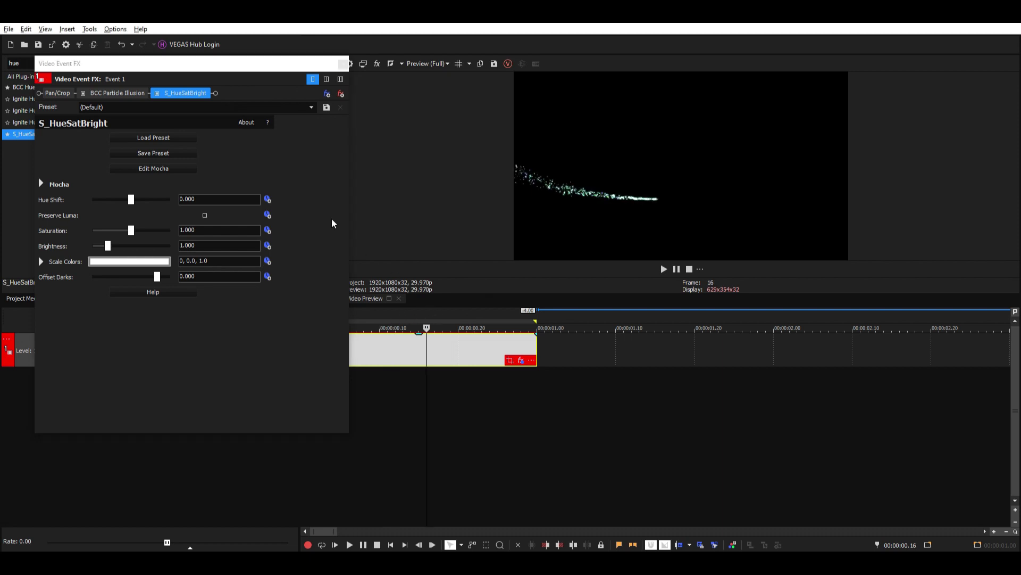
{"action": "left_click_drag", "start_coordinate": [132, 200], "coordinate": [150, 205]}
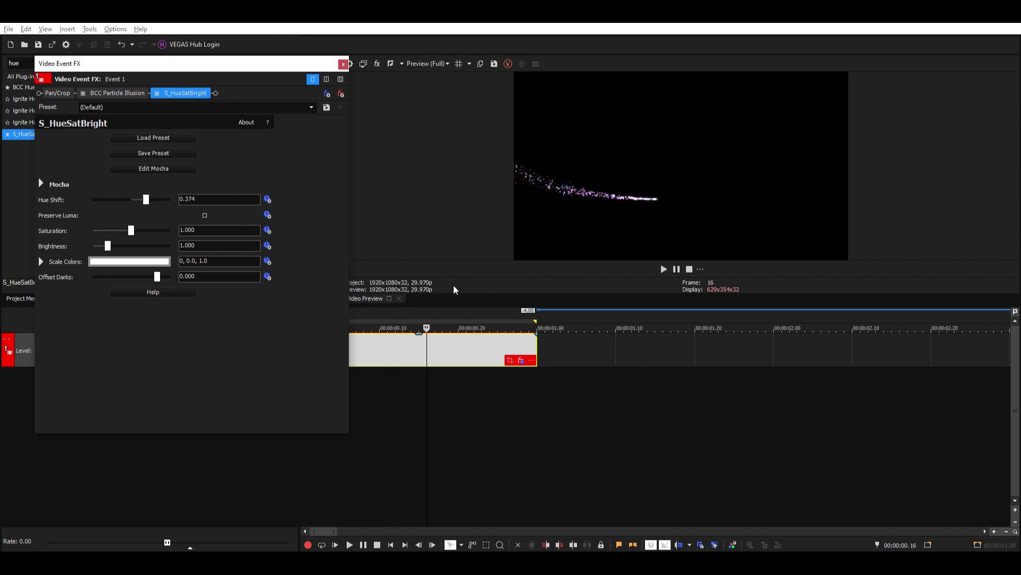
Preview the recoloured trail from frame 8 and close the event's effects window
{"action": "left_click", "coordinate": [363, 313]}
{"action": "key", "text": "space"}
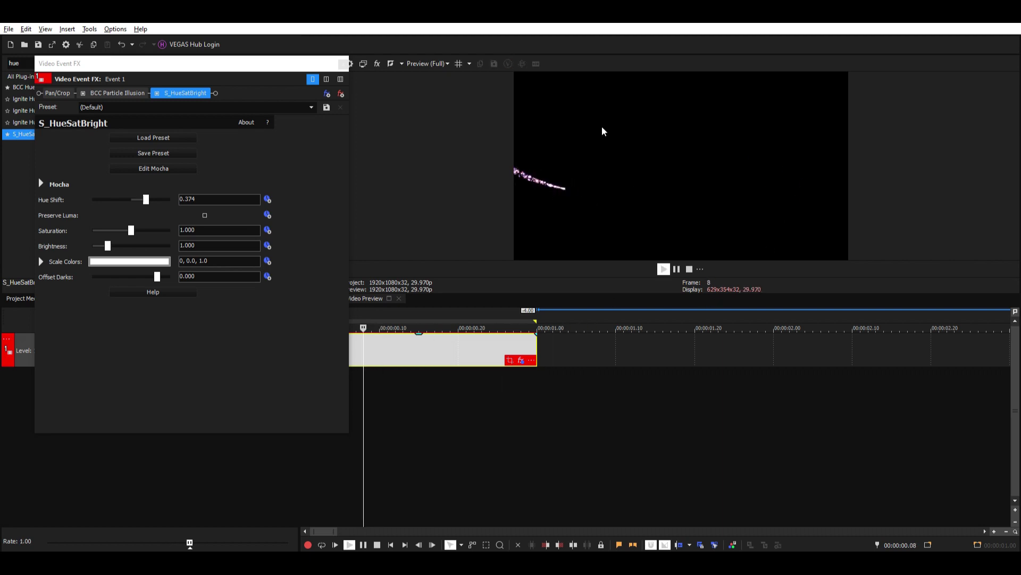
{"action": "left_click", "coordinate": [343, 63]}
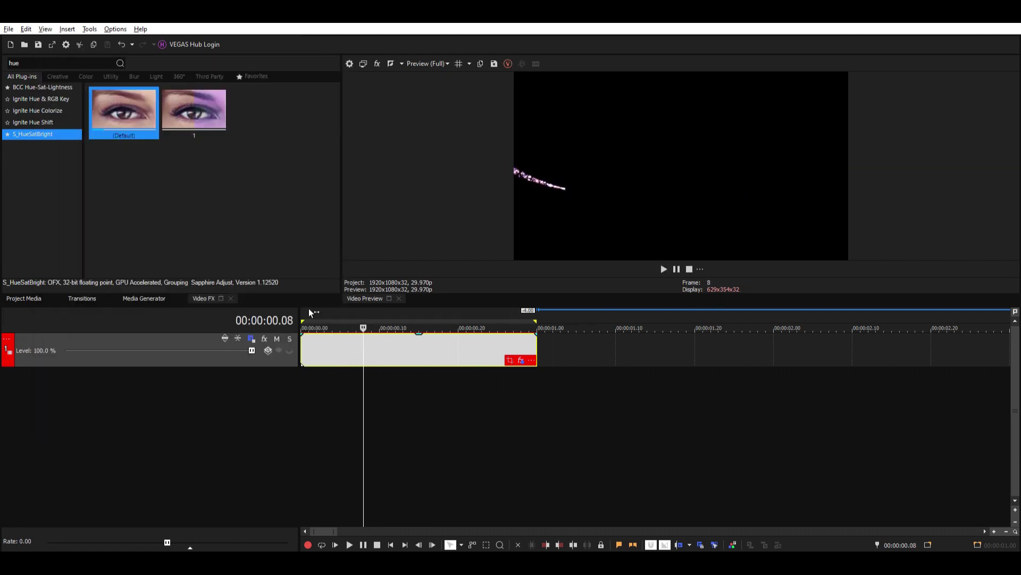
Examine the finished sparkle trail by playing the event from its start and checking individual frames along the timeline
{"action": "key", "text": "space"}
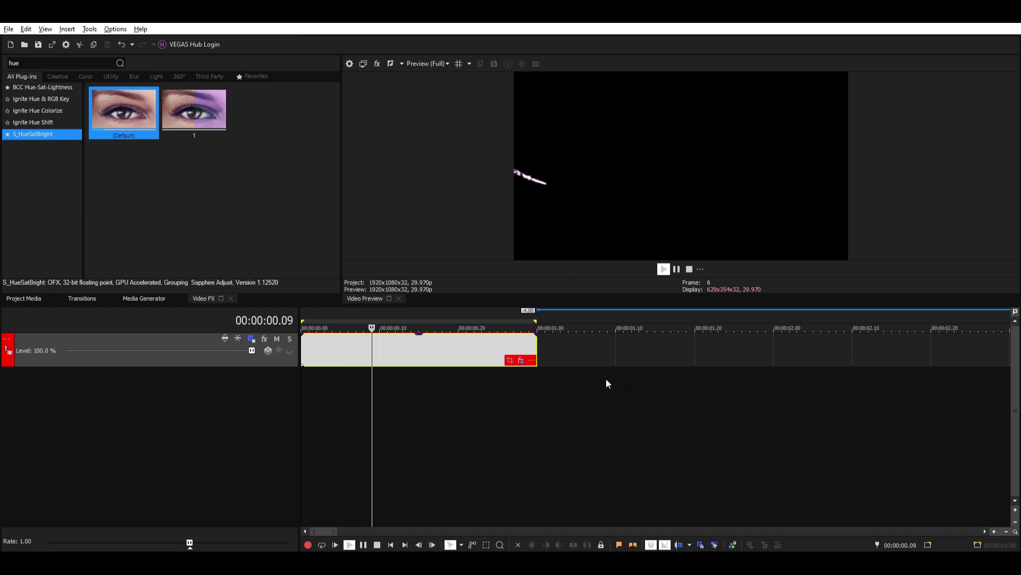
{"action": "left_click", "coordinate": [425, 390]}
{"action": "left_click", "coordinate": [521, 384]}
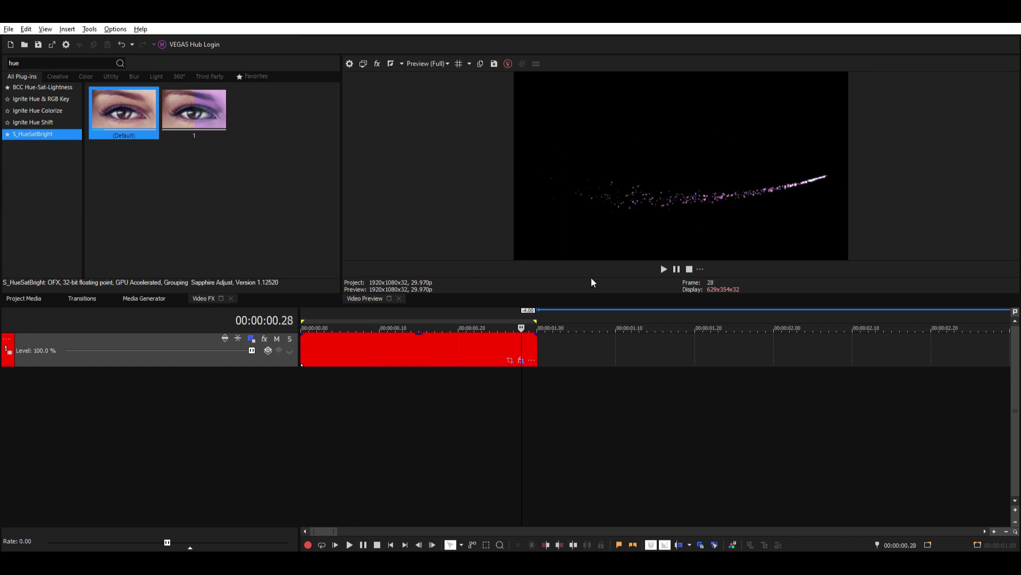
{"action": "left_click", "coordinate": [356, 401]}
{"action": "left_click", "coordinate": [302, 388]}
{"action": "key", "text": "space"}
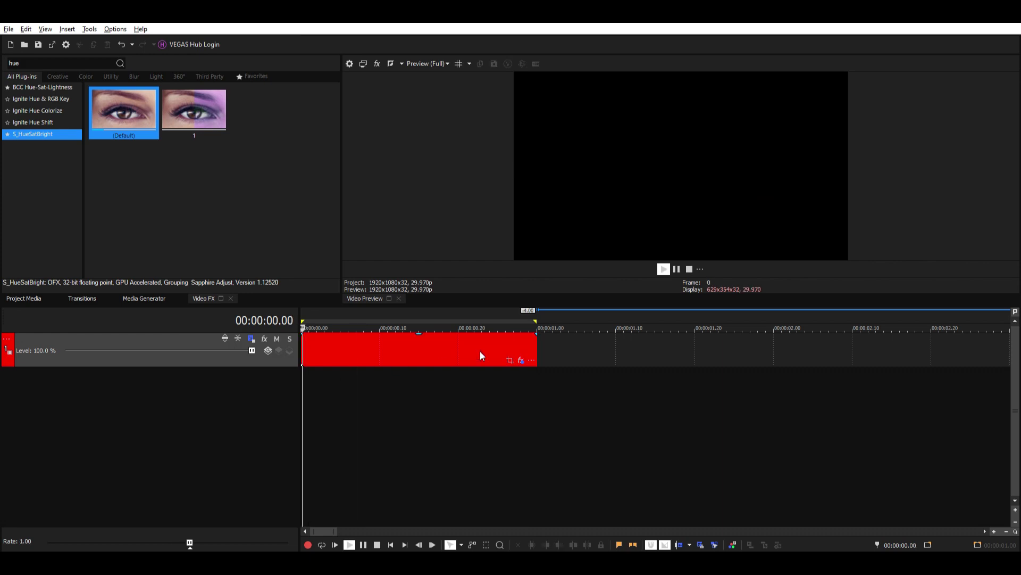
{"action": "left_click", "coordinate": [373, 363]}
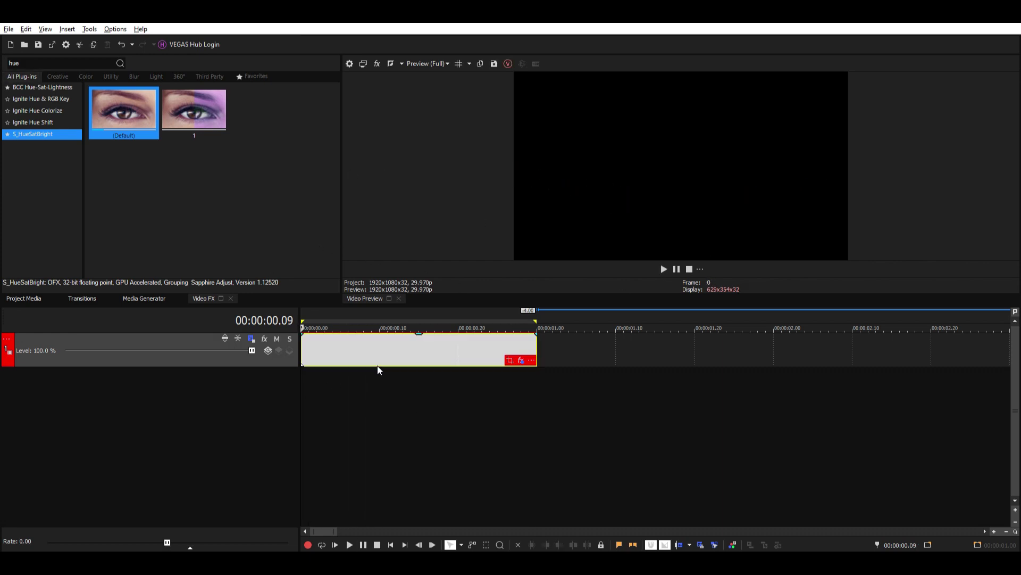
{"action": "left_click", "coordinate": [395, 375]}
{"action": "left_click", "coordinate": [317, 397]}
{"action": "key", "text": "space"}
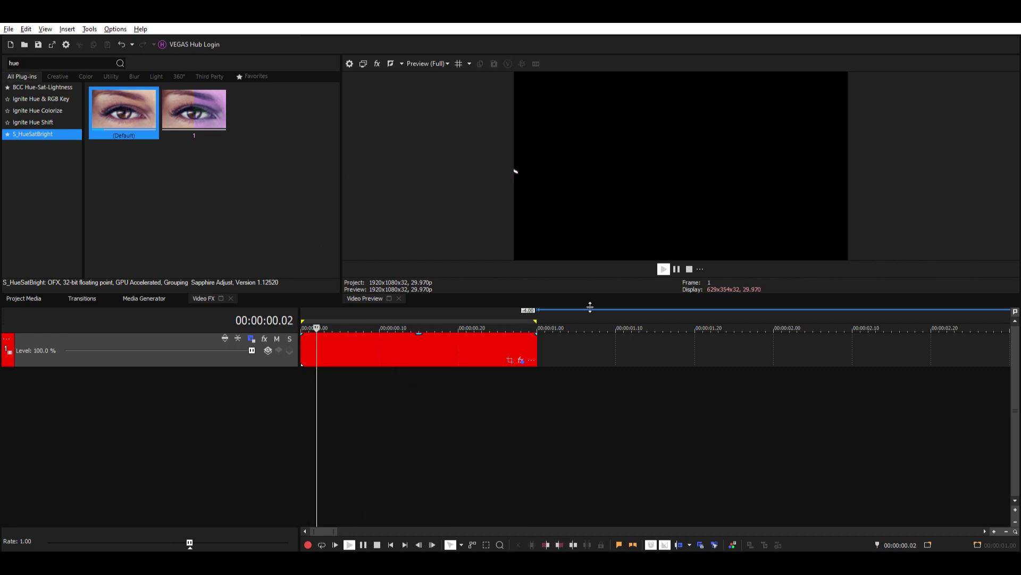
{"action": "left_click", "coordinate": [302, 390]}
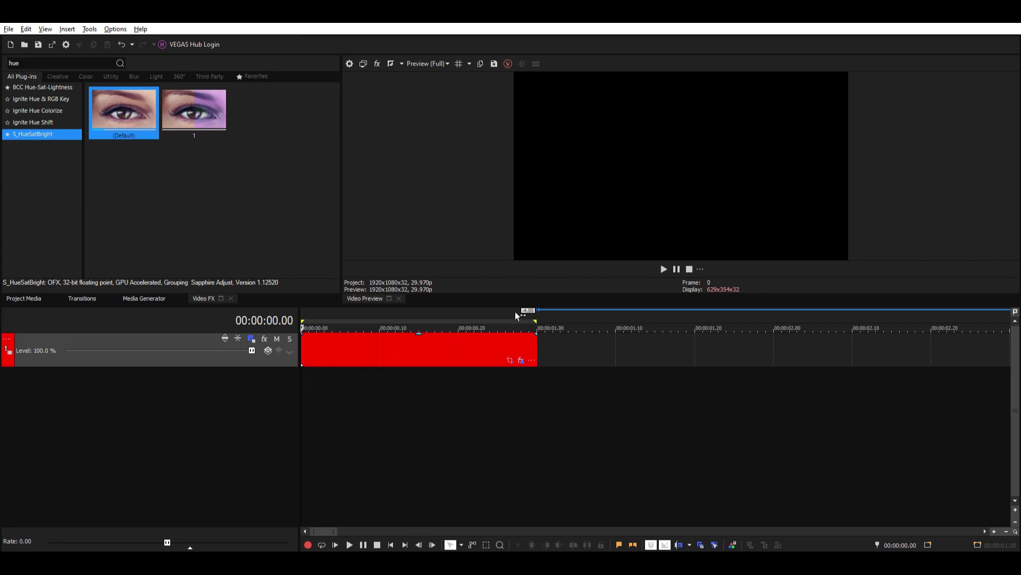
{"action": "key", "text": "space"}
{"action": "left_click", "coordinate": [429, 377]}
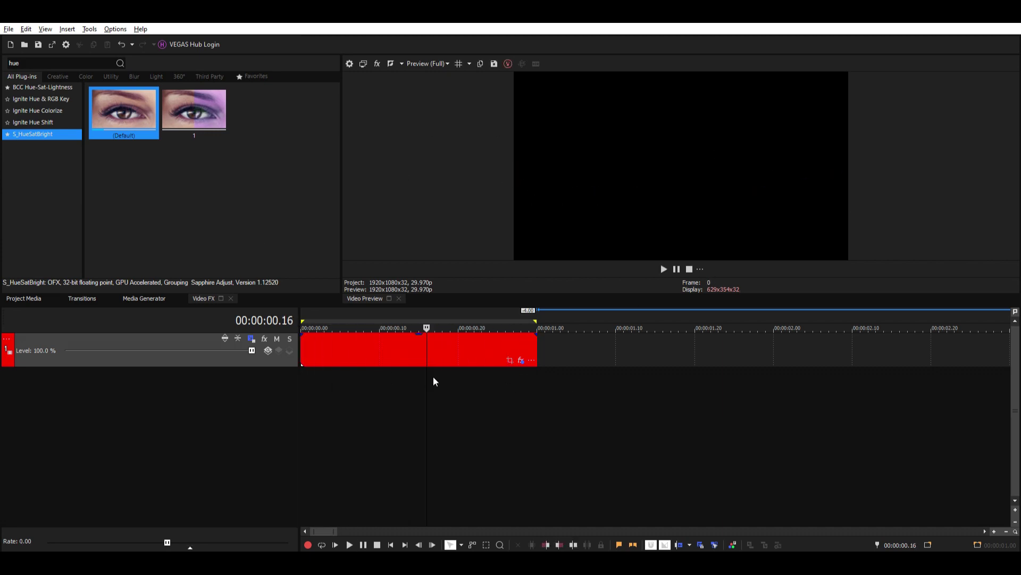